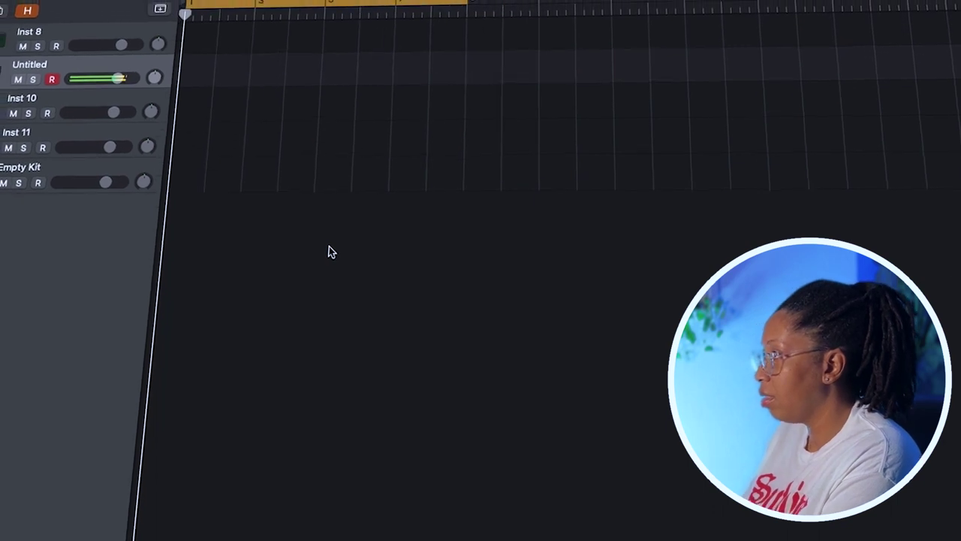
{"action": "key", "text": "r"}
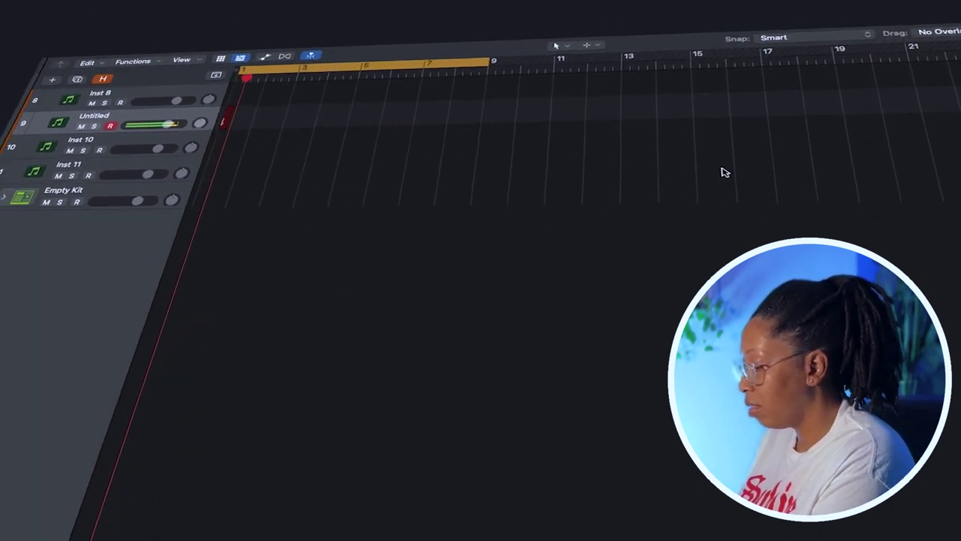
{"action": "key", "text": "space"}
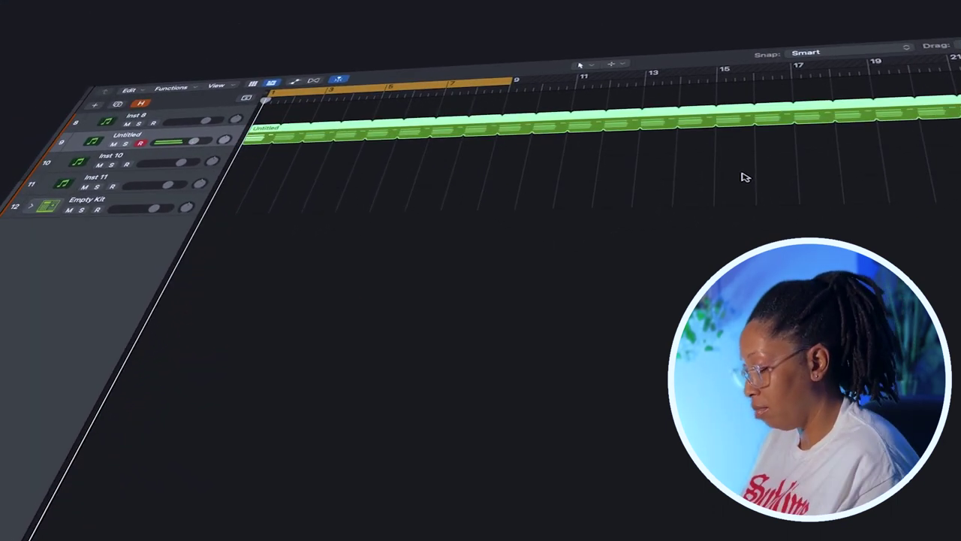
{"action": "key", "text": "r"}
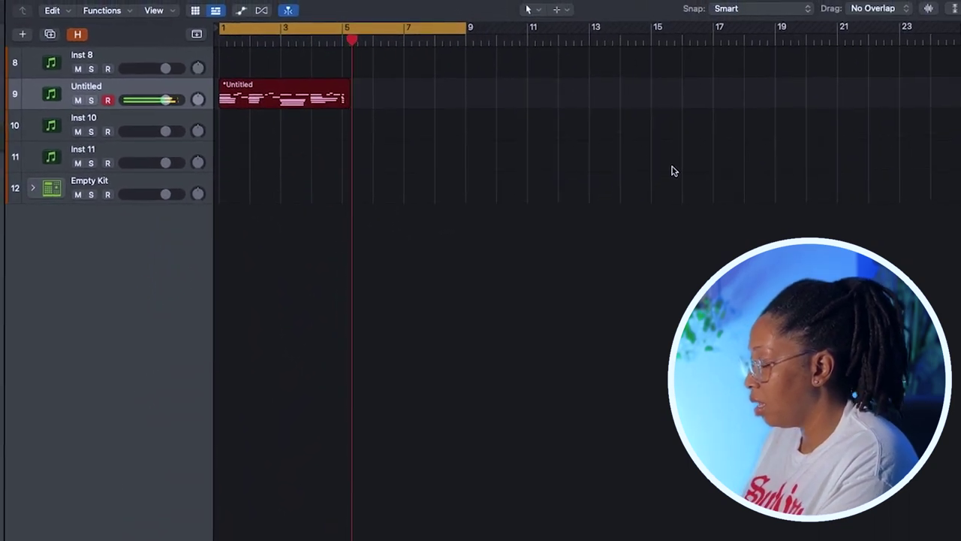
{"action": "key", "text": "space"}
{"action": "key", "text": "super+z"}
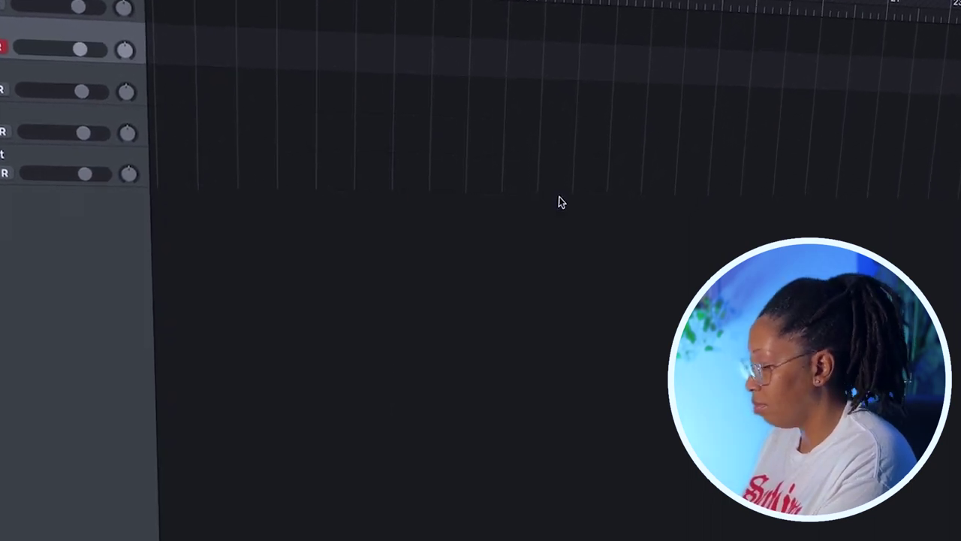
- Record two MIDI regions over bars 1–9 on Untitled, then raise the high-pass to about 186 Hz
{"action": "key", "text": "r"}
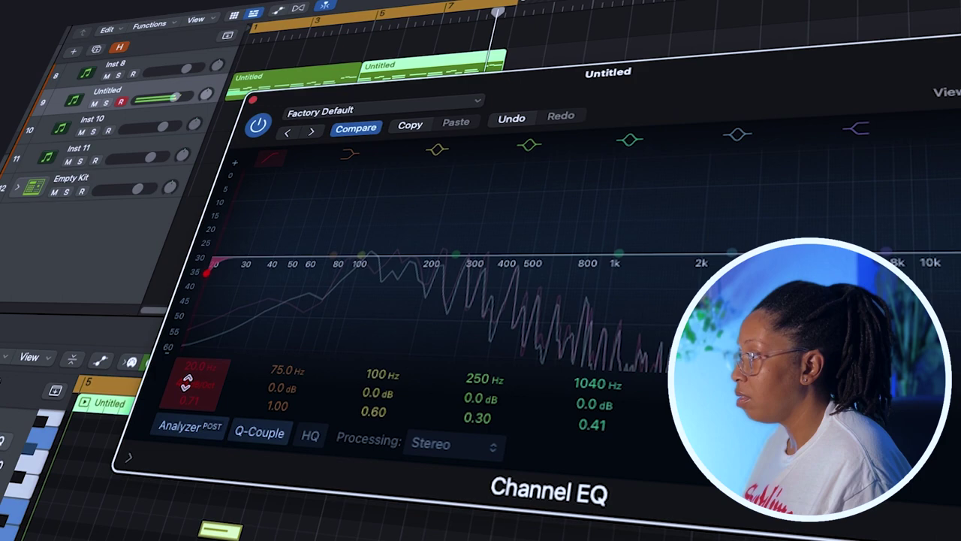
{"action": "left_click_drag", "start_coordinate": [186, 383], "coordinate": [186, 335]}
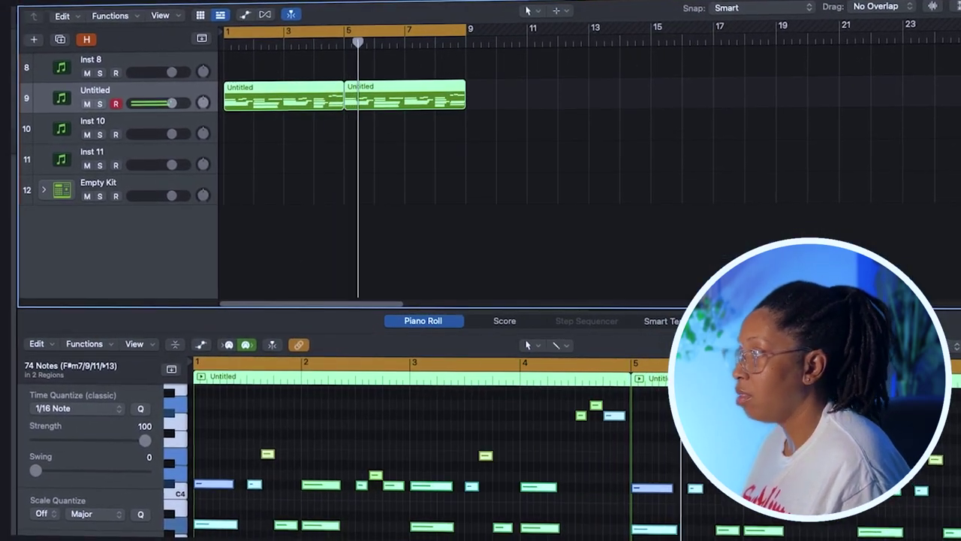
- Copy track 9's two regions onto a new track and audition JP Omnisphere patches through JP Seq Bells
{"action": "key", "text": "super+d"}
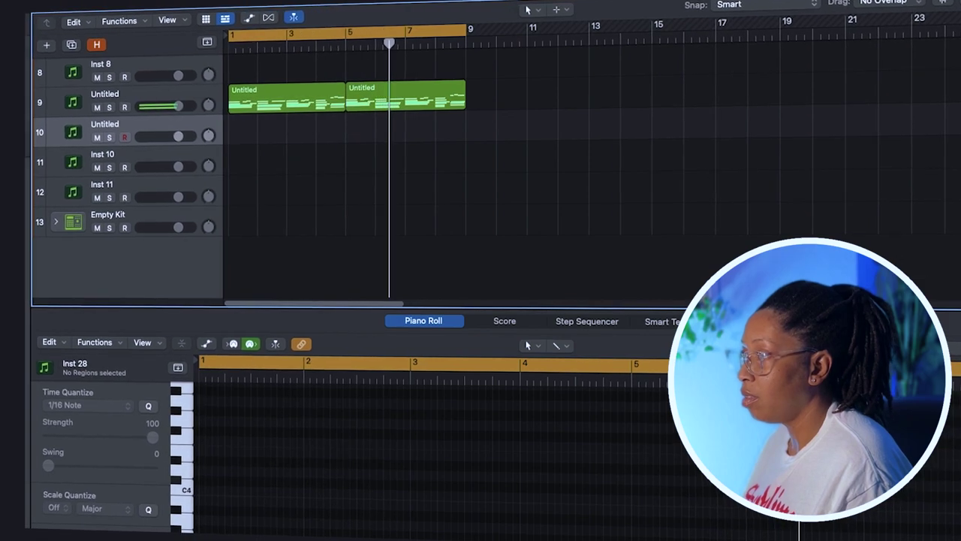
{"action": "left_click_drag", "start_coordinate": [464, 139], "coordinate": [294, 133]}
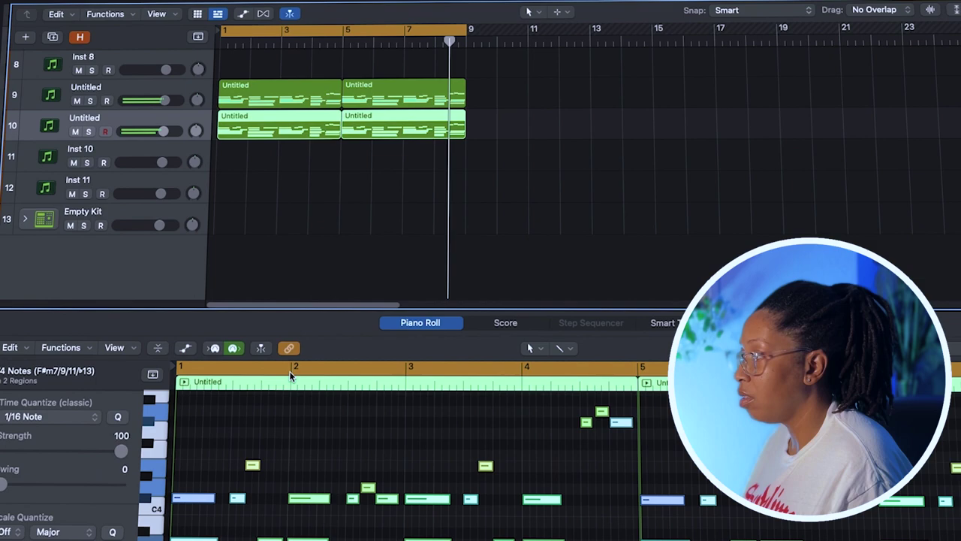
{"action": "key", "text": "v"}
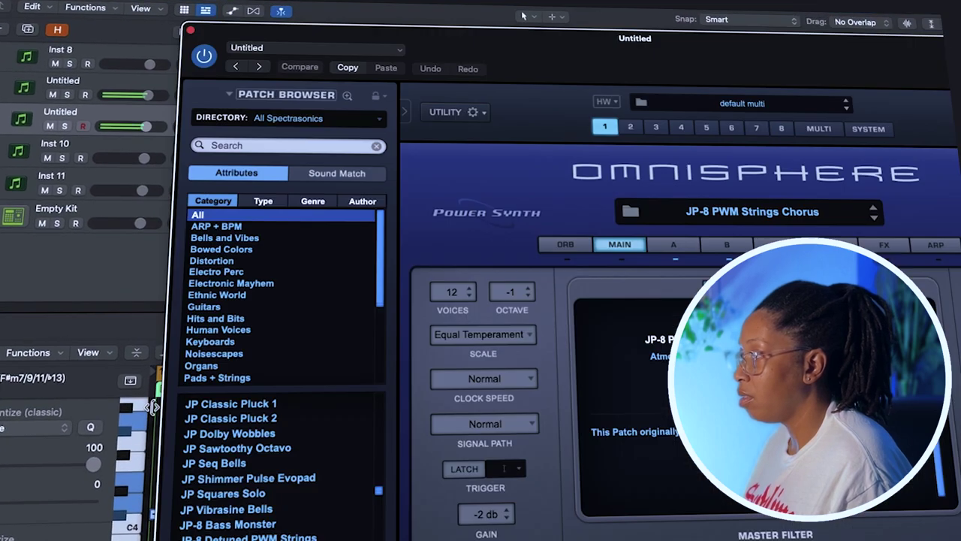
{"action": "left_click", "coordinate": [239, 423]}
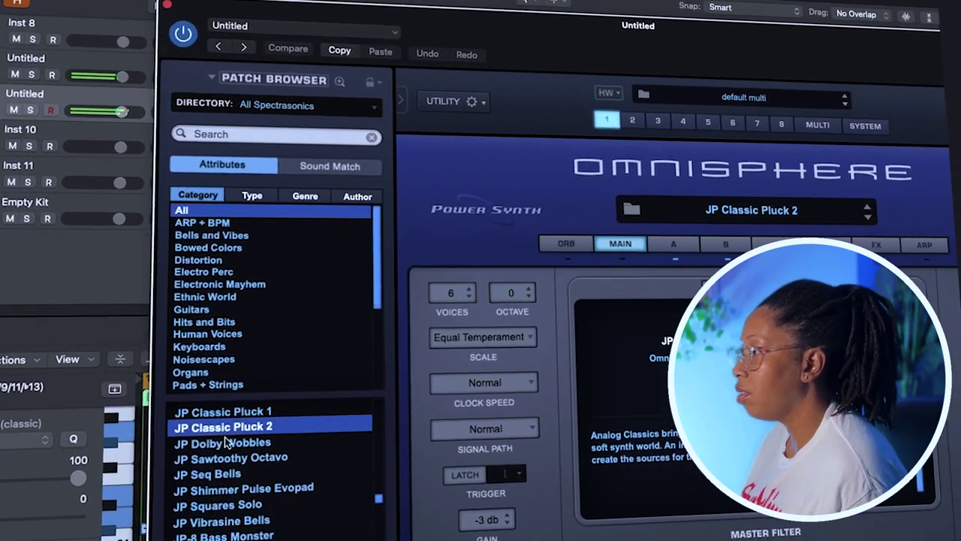
{"action": "left_click", "coordinate": [224, 438]}
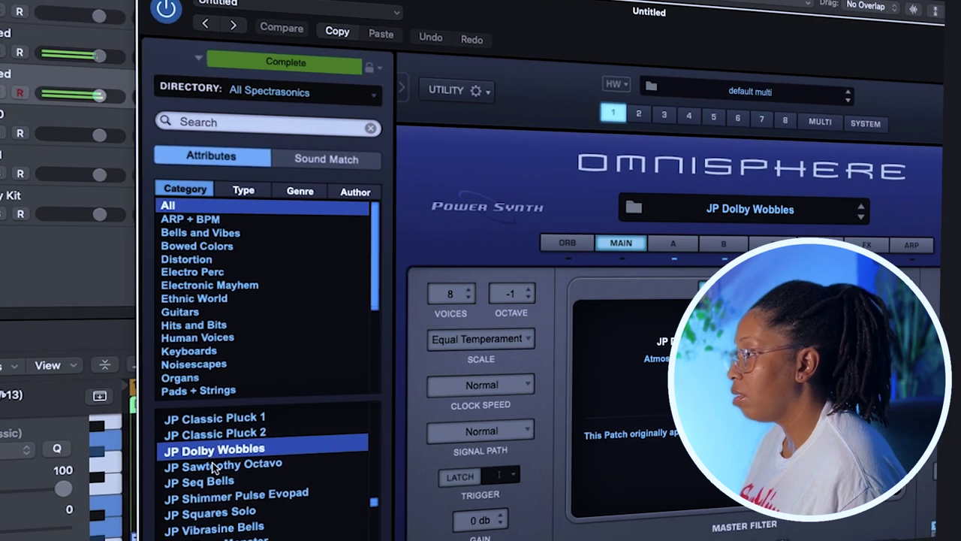
{"action": "left_click", "coordinate": [223, 461]}
{"action": "left_click", "coordinate": [207, 480]}
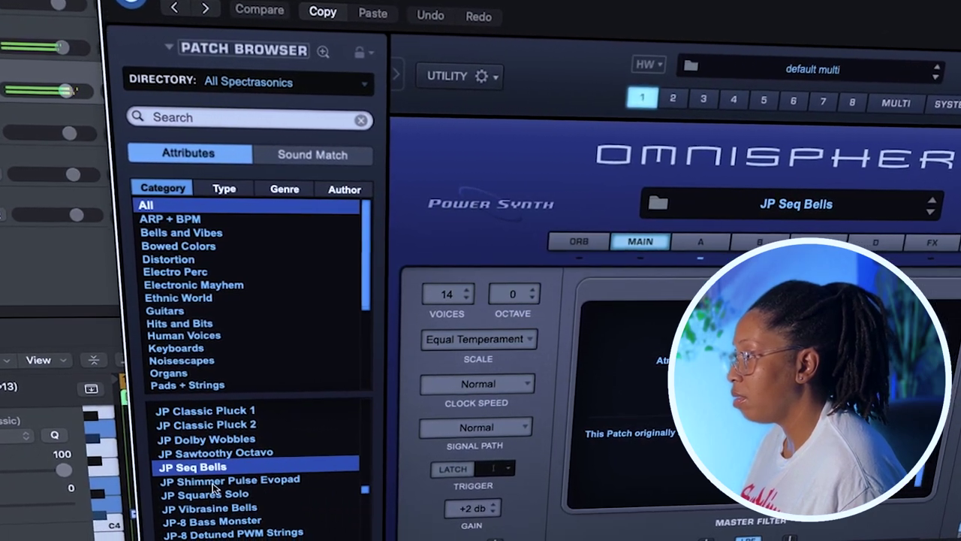
- Audition Omnisphere Keyboards patches from Plastic Toy Piano to Valve Radio Rhodes Phasewind
{"action": "left_click", "coordinate": [178, 349]}
{"action": "left_click", "coordinate": [358, 435]}
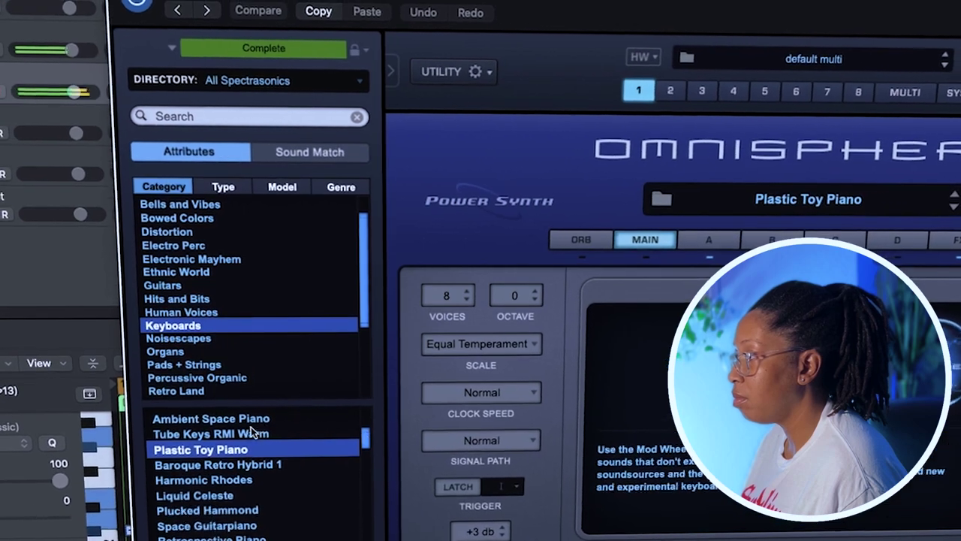
{"action": "left_click", "coordinate": [357, 425]}
{"action": "left_click_drag", "start_coordinate": [361, 440], "coordinate": [365, 397]}
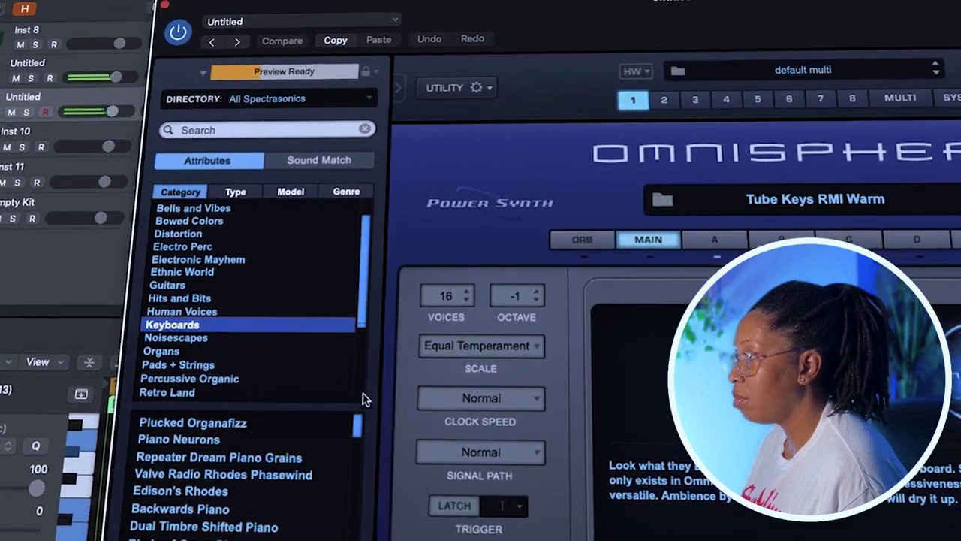
{"action": "left_click", "coordinate": [204, 425]}
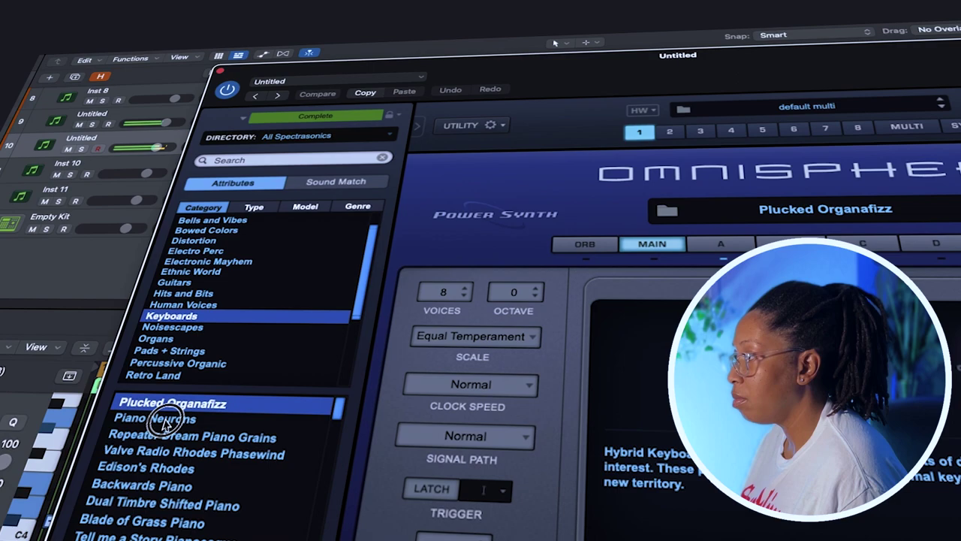
{"action": "left_click", "coordinate": [177, 433]}
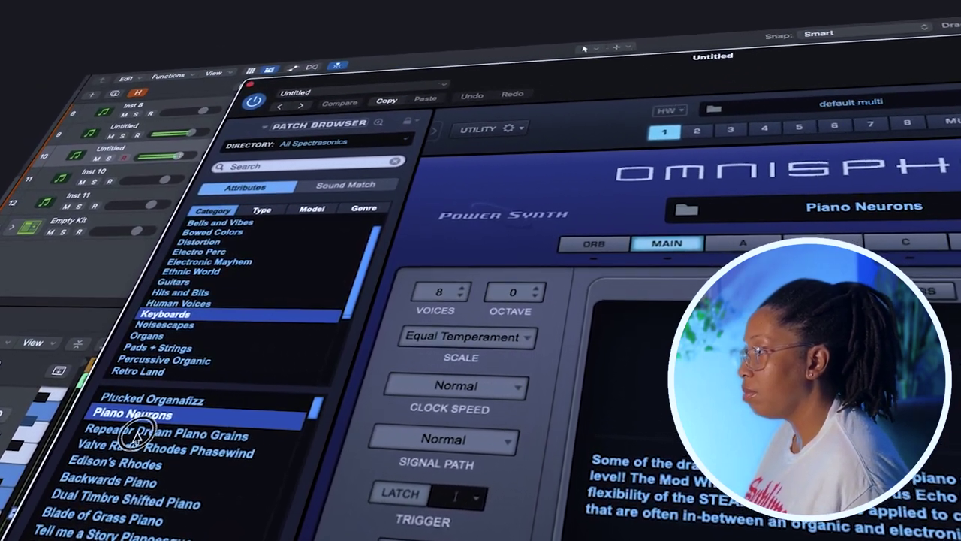
{"action": "left_click", "coordinate": [143, 415]}
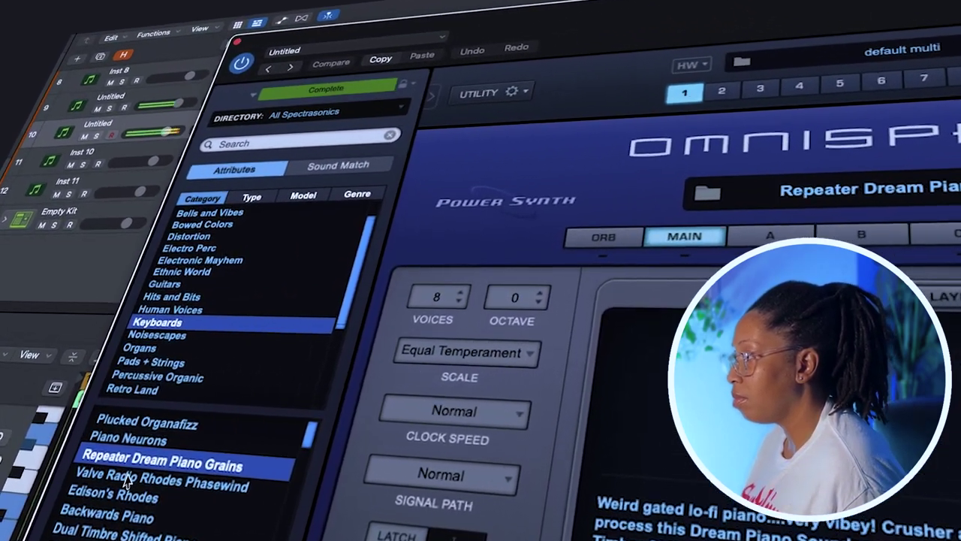
{"action": "key", "text": "Down"}
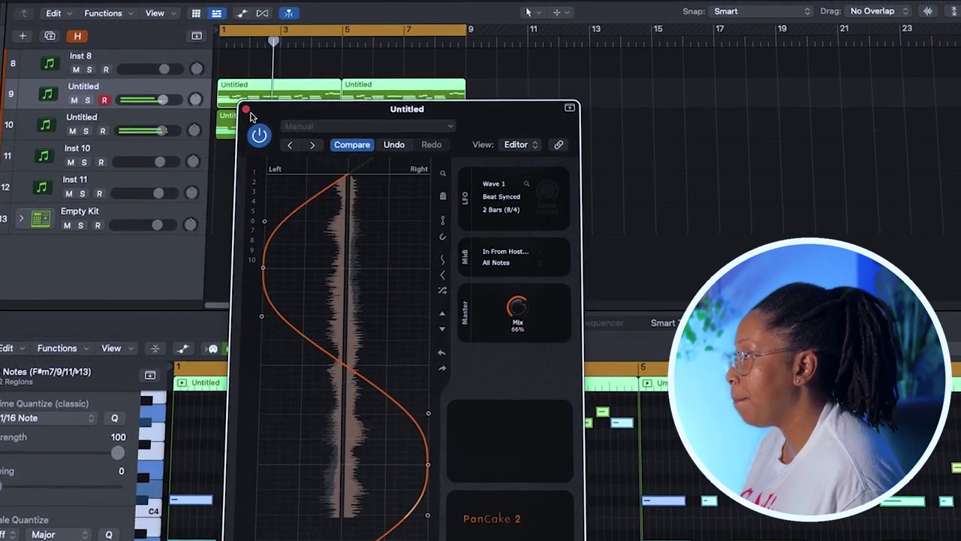
- Close the PanCake 2 window and review the track's Channel EQ, then close it
{"action": "left_click", "coordinate": [247, 110]}
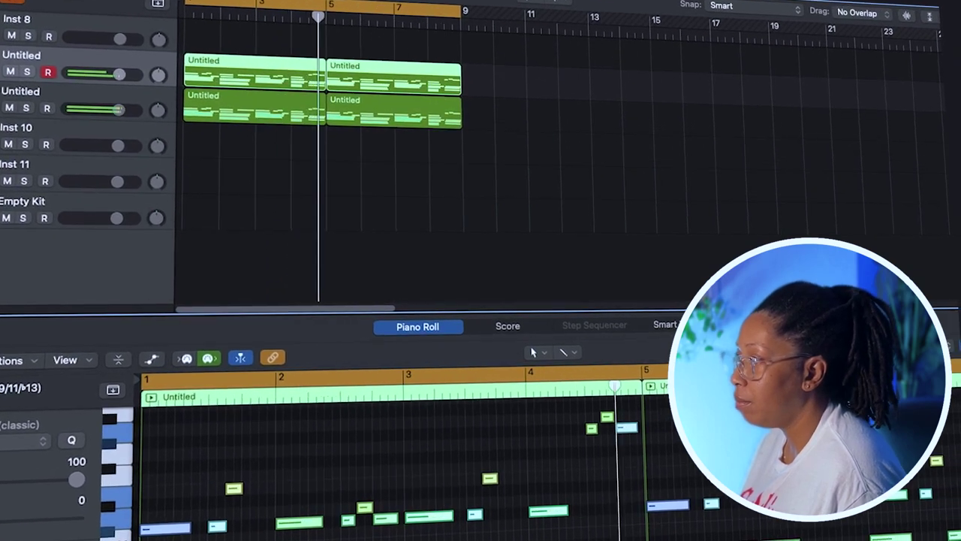
{"action": "left_click", "coordinate": [98, 92]}
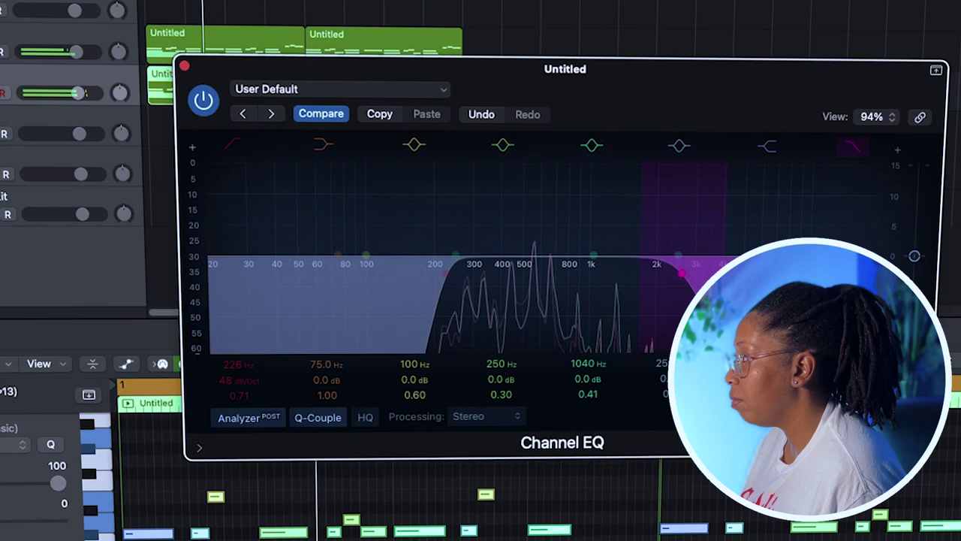
{"action": "left_click", "coordinate": [79, 92]}
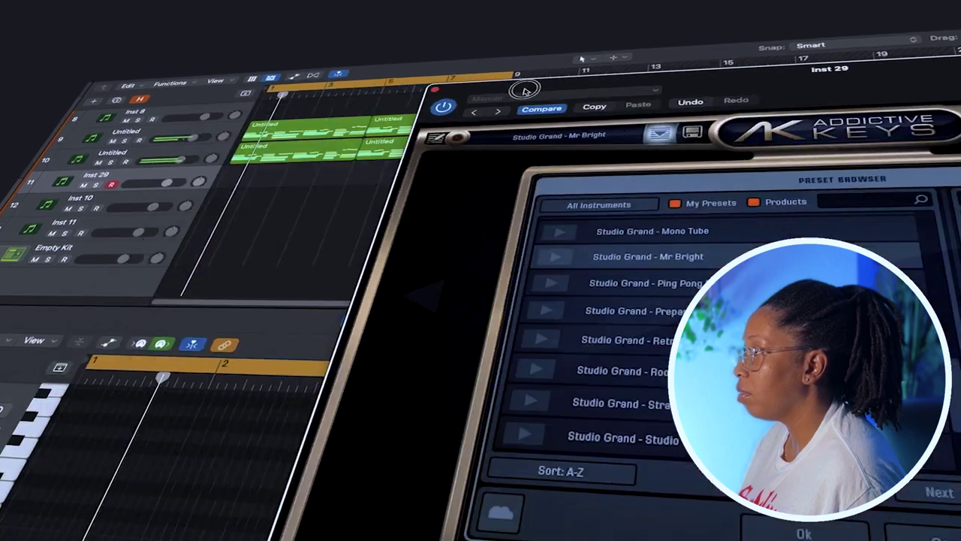
- Copy track 10's Untitled regions onto the Inst 29 track
{"action": "left_click", "coordinate": [289, 154]}
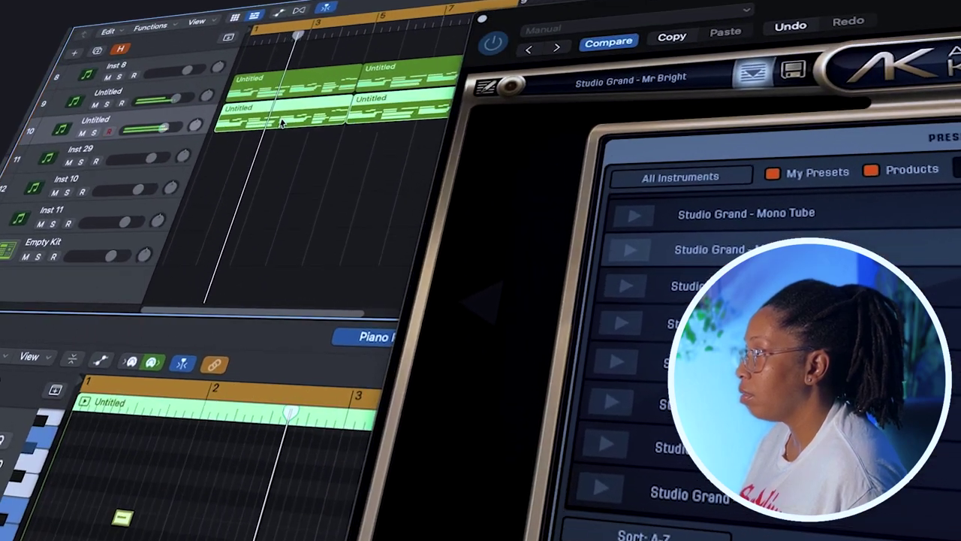
{"action": "left_click", "coordinate": [279, 129]}
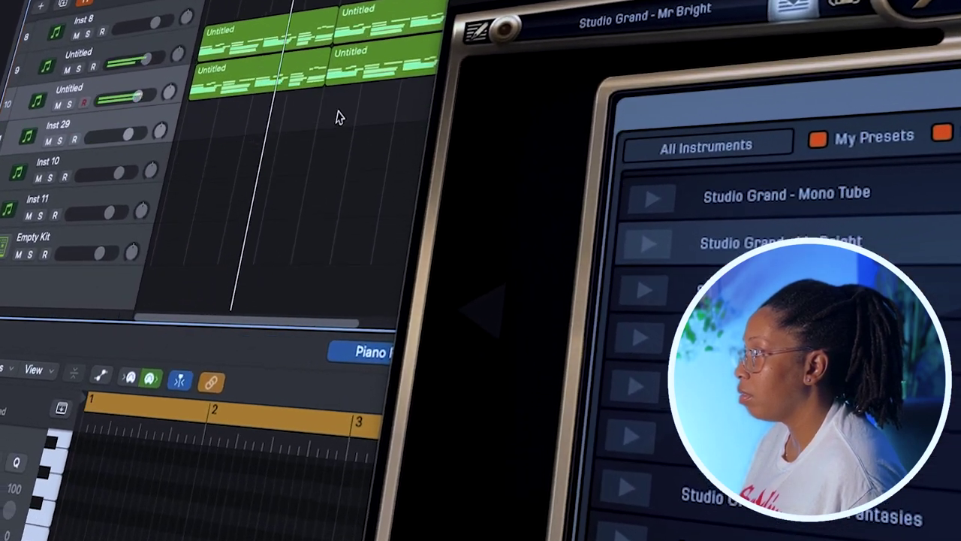
{"action": "left_click_drag", "start_coordinate": [298, 90], "coordinate": [293, 134]}
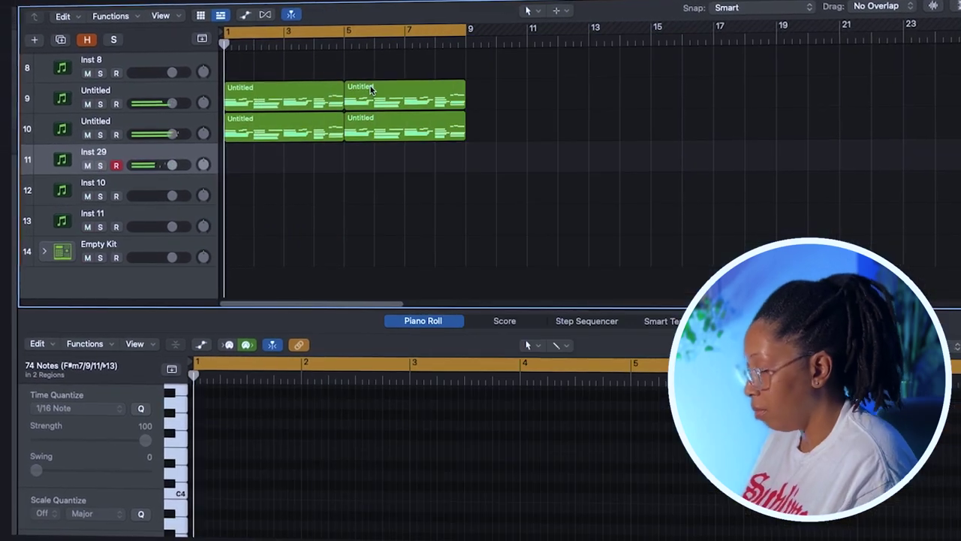
- Record a sparse four-bar keys part on Inst 29 from the beginning
{"action": "key", "text": "space"}
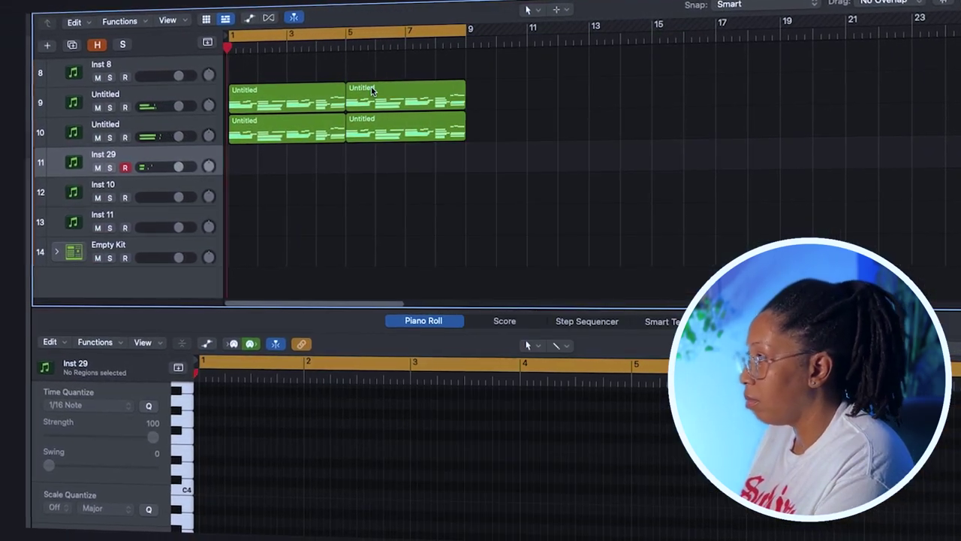
{"action": "key", "text": "r"}
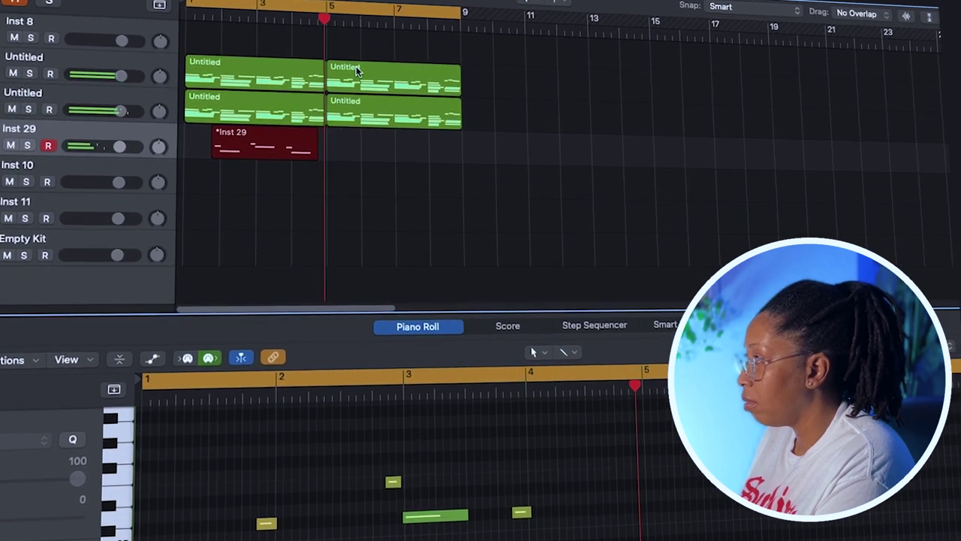
{"action": "key", "text": "space"}
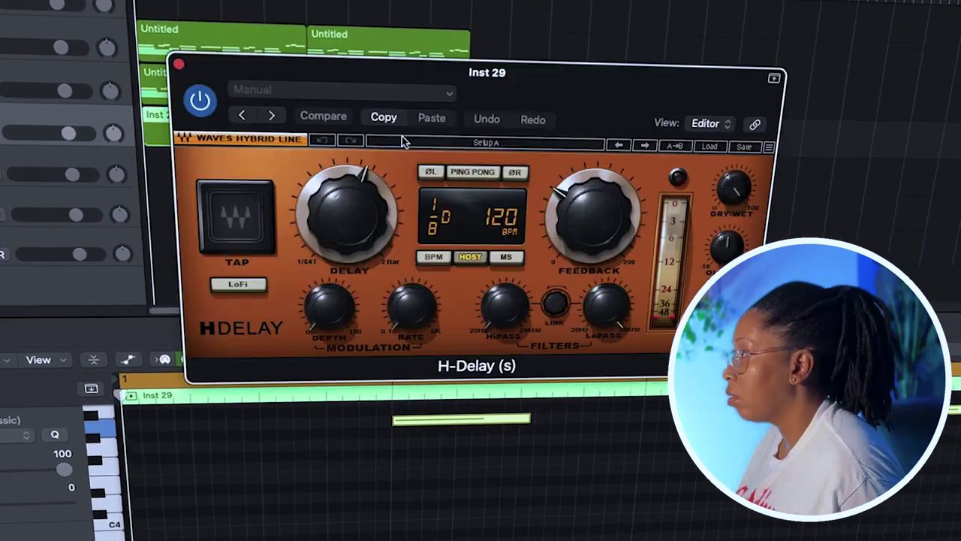
- Set H-Delay to ping-pong, BPM-synced at 3/32, and repeat the Inst 29 region to bar 9
{"action": "left_click", "coordinate": [464, 180]}
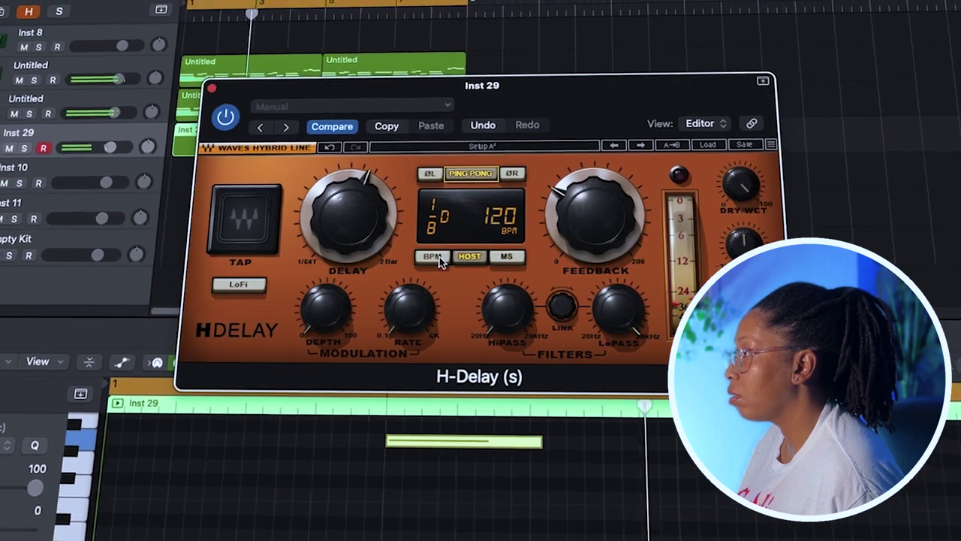
{"action": "left_click", "coordinate": [440, 256]}
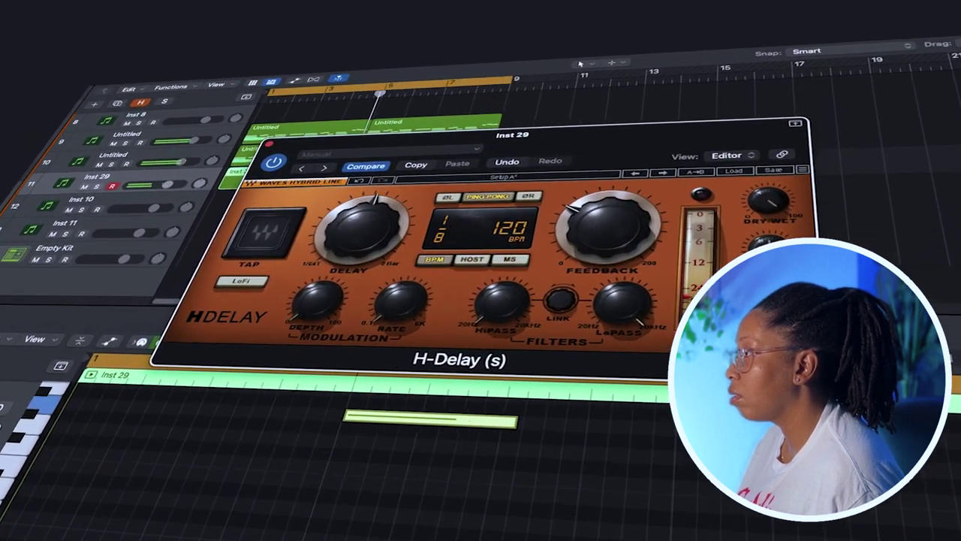
{"action": "left_click_drag", "start_coordinate": [364, 233], "coordinate": [364, 241]}
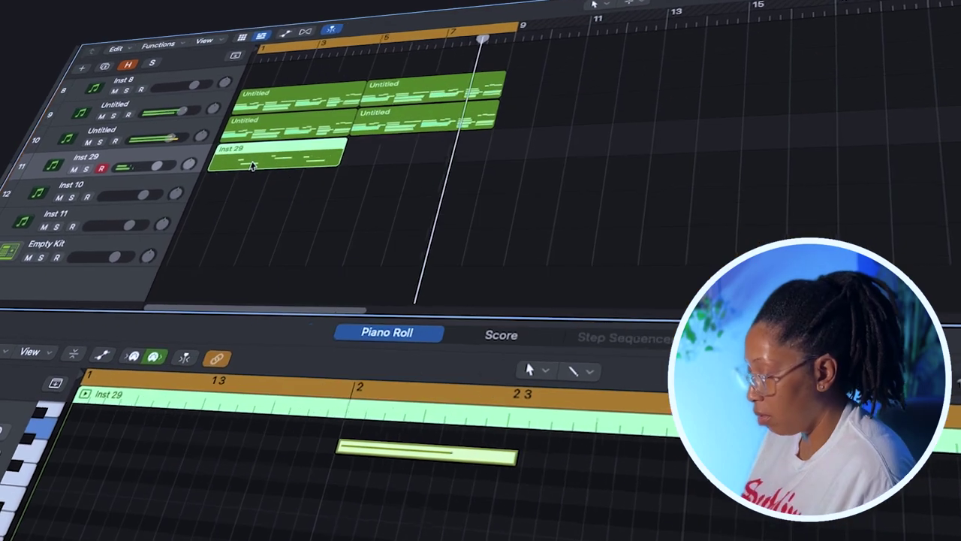
{"action": "key", "text": "super+r"}
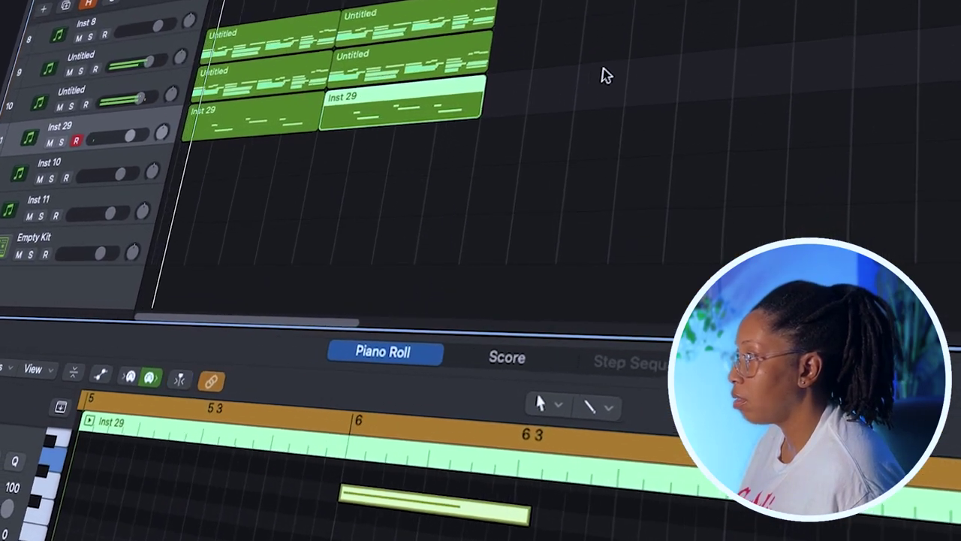
- Select the empty track 12 and record a long held note spanning bars 1–5
{"action": "left_click", "coordinate": [303, 160]}
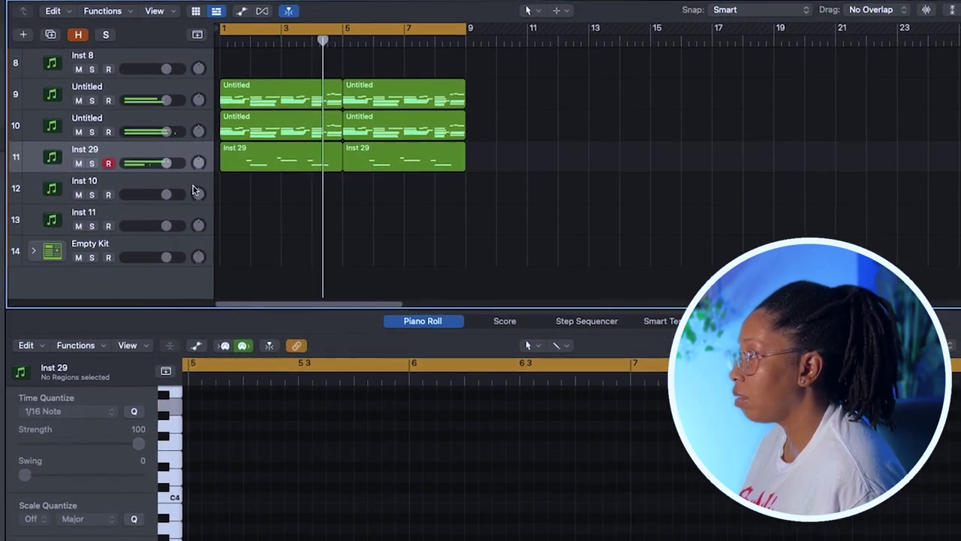
{"action": "left_click", "coordinate": [153, 184]}
{"action": "key", "text": "space"}
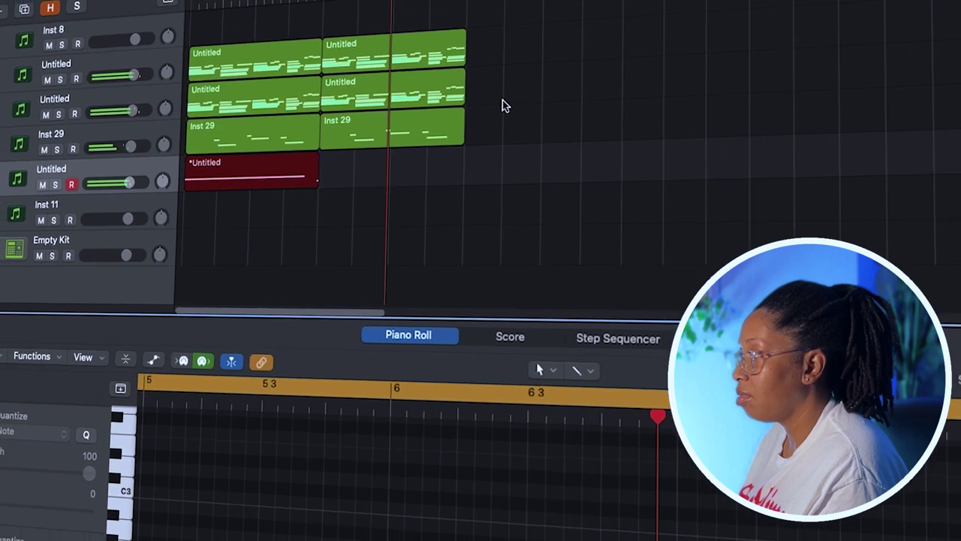
{"action": "key", "text": "space"}
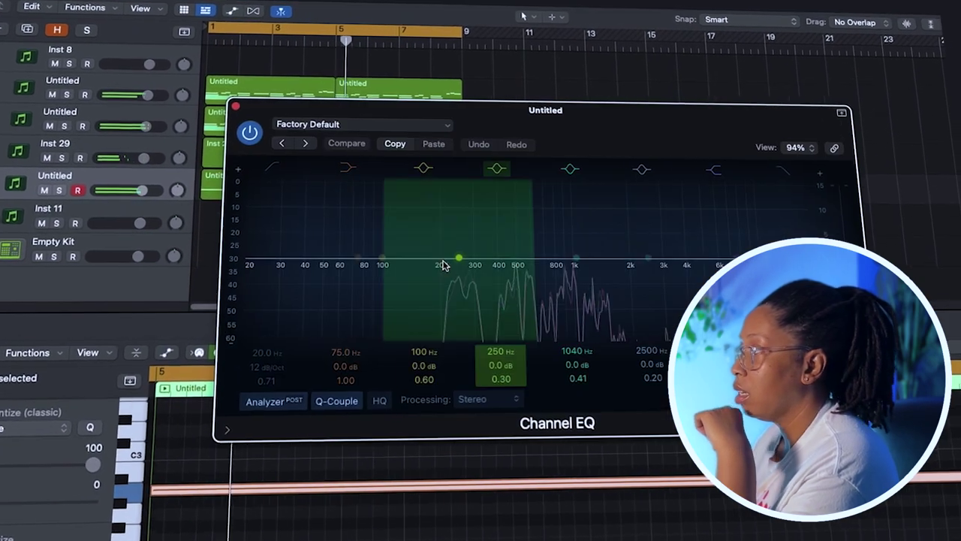
- Add a Channel EQ on track 12 and sweep its 48 dB/Oct low cut to about 294 Hz
{"action": "left_click", "coordinate": [278, 174]}
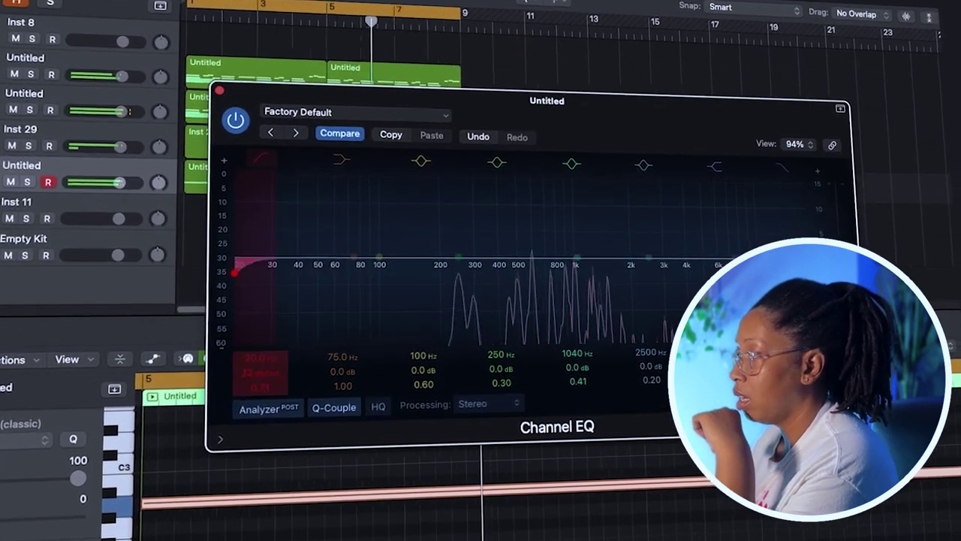
{"action": "left_click_drag", "start_coordinate": [304, 223], "coordinate": [388, 117]}
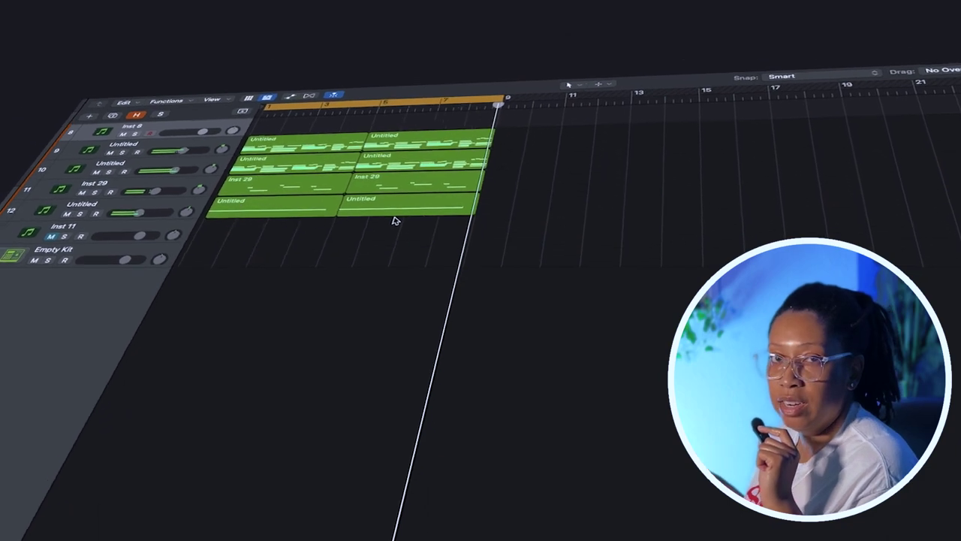
- Open Inst 8's Kontakt window and start playback to record the melody
{"action": "key", "text": "v"}
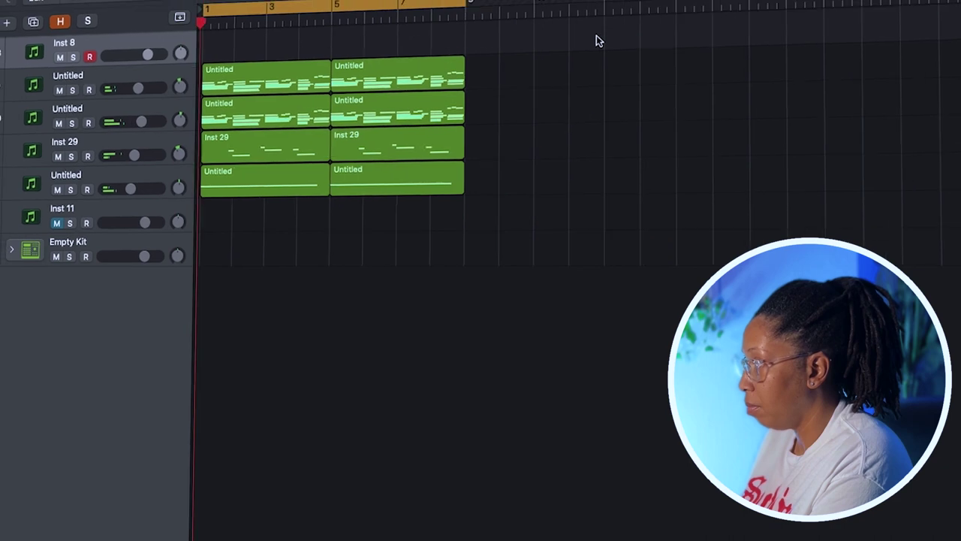
{"action": "key", "text": "space"}
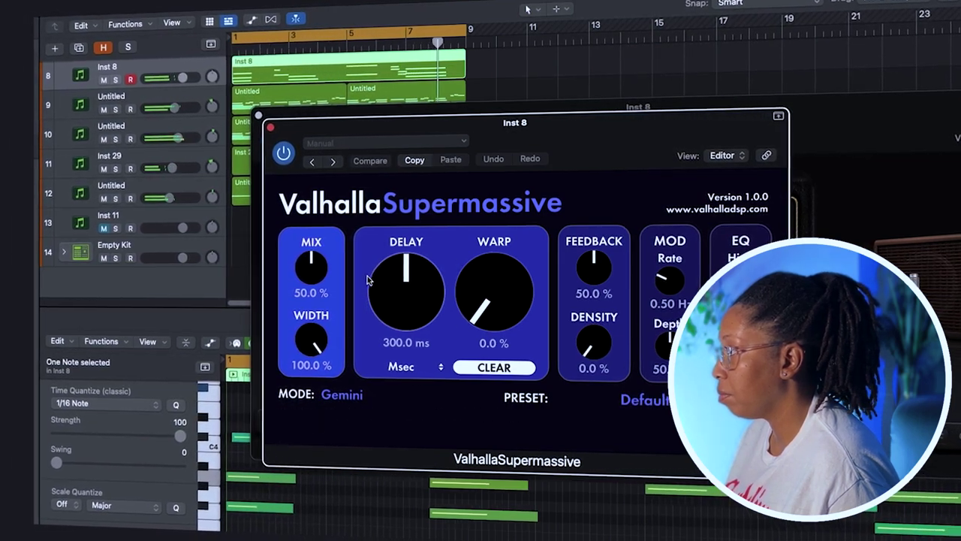
- Switch Supermassive's delay time to Note values and set Amp Designer's effect speed to 1/8d
{"action": "left_click", "coordinate": [401, 366]}
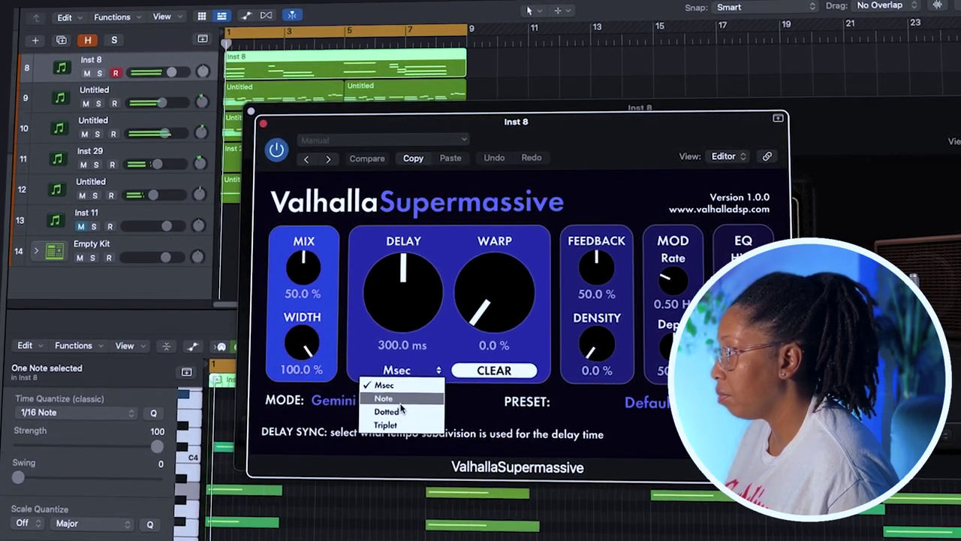
{"action": "left_click", "coordinate": [400, 398]}
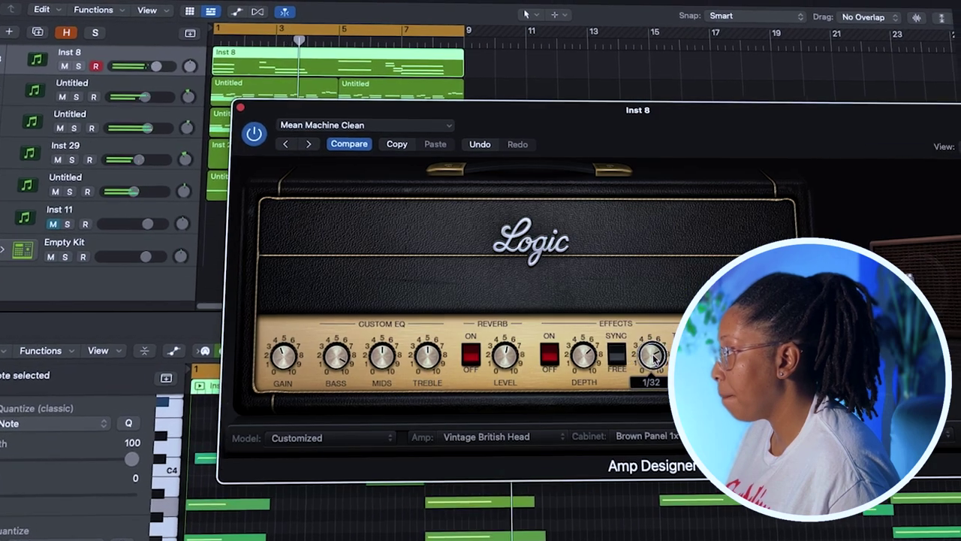
{"action": "left_click_drag", "start_coordinate": [653, 359], "coordinate": [668, 425]}
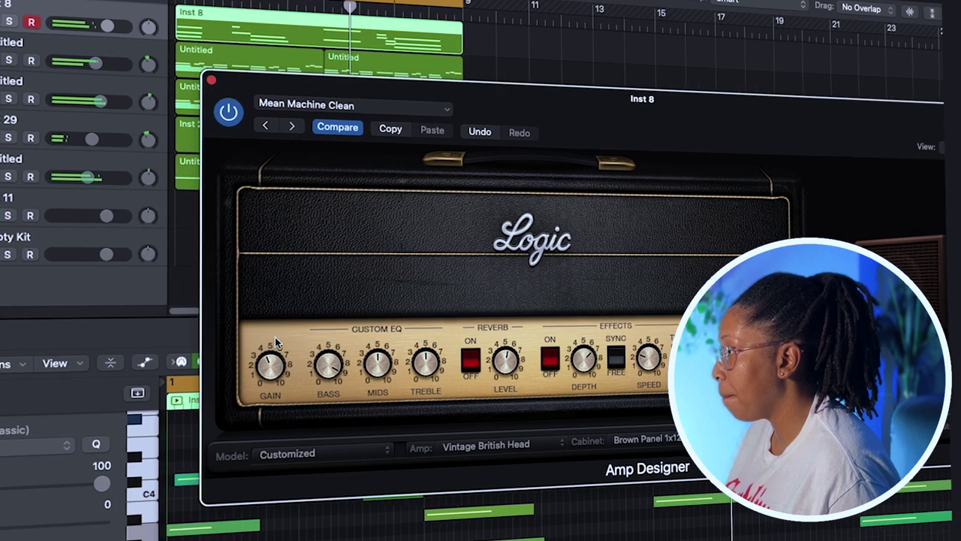
{"action": "left_click", "coordinate": [211, 79]}
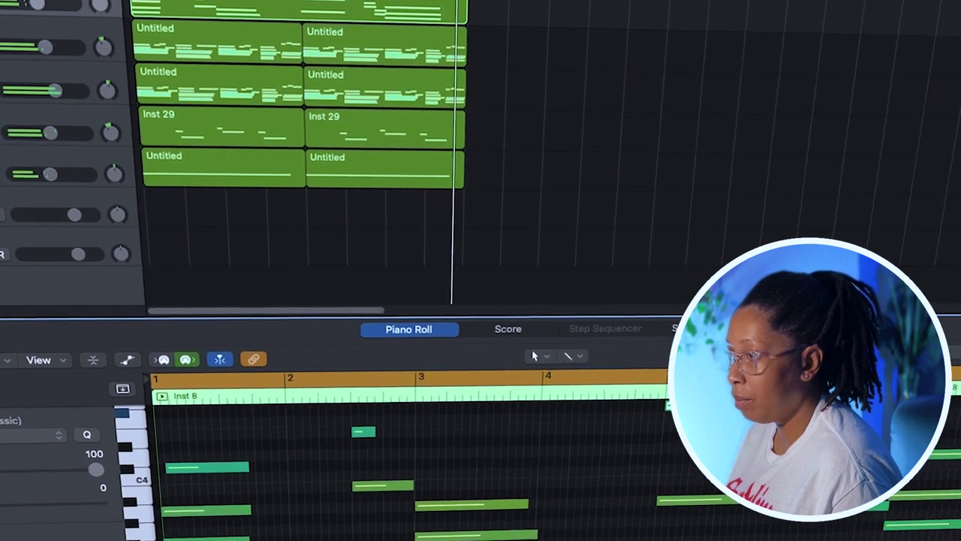
- On Inst 8's Fuzz-Wah, lower Wah Level to -14 dB, reduce Depth and set Range to 1.00
{"action": "key", "text": "v"}
{"action": "left_click", "coordinate": [529, 276]}
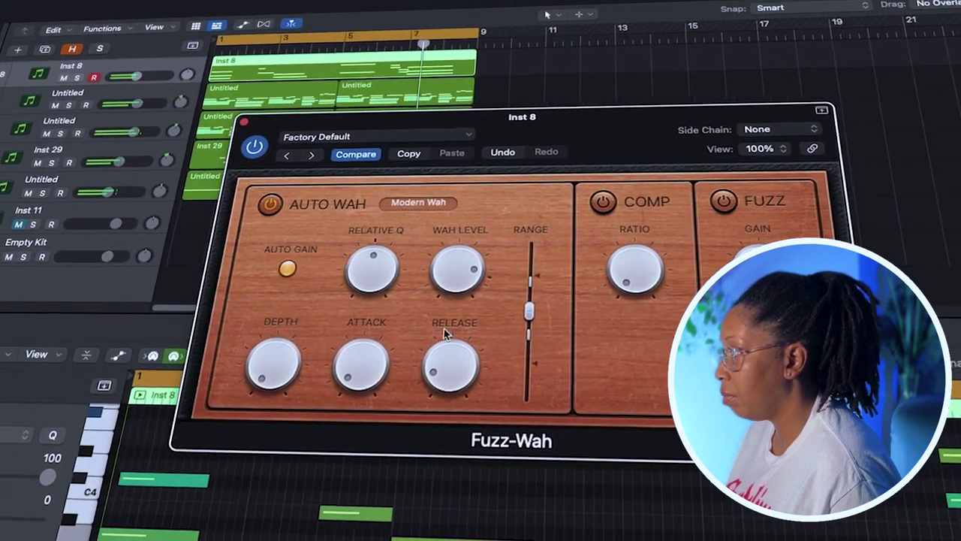
{"action": "left_click", "coordinate": [458, 299]}
{"action": "left_click_drag", "start_coordinate": [458, 299], "coordinate": [442, 251]}
{"action": "left_click", "coordinate": [455, 272]}
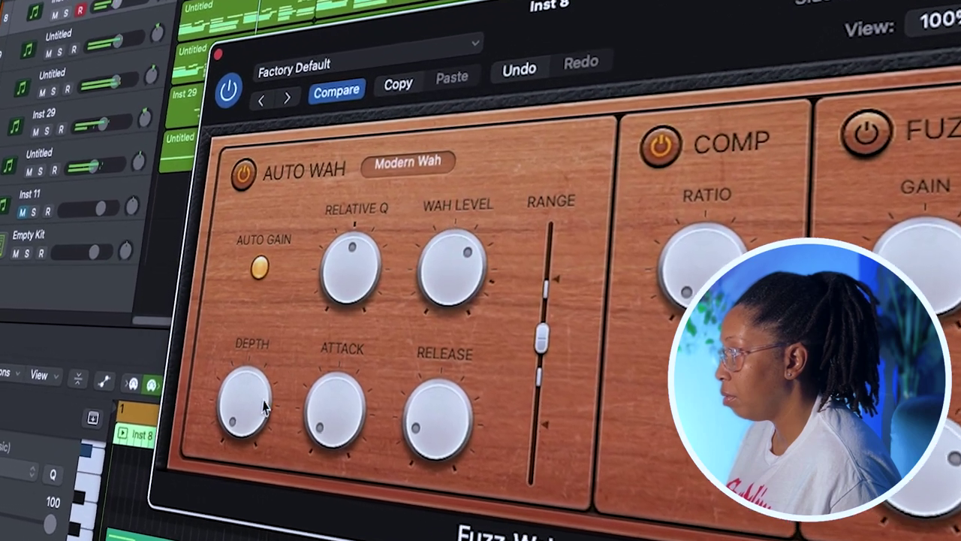
{"action": "left_click_drag", "start_coordinate": [257, 383], "coordinate": [207, 412]}
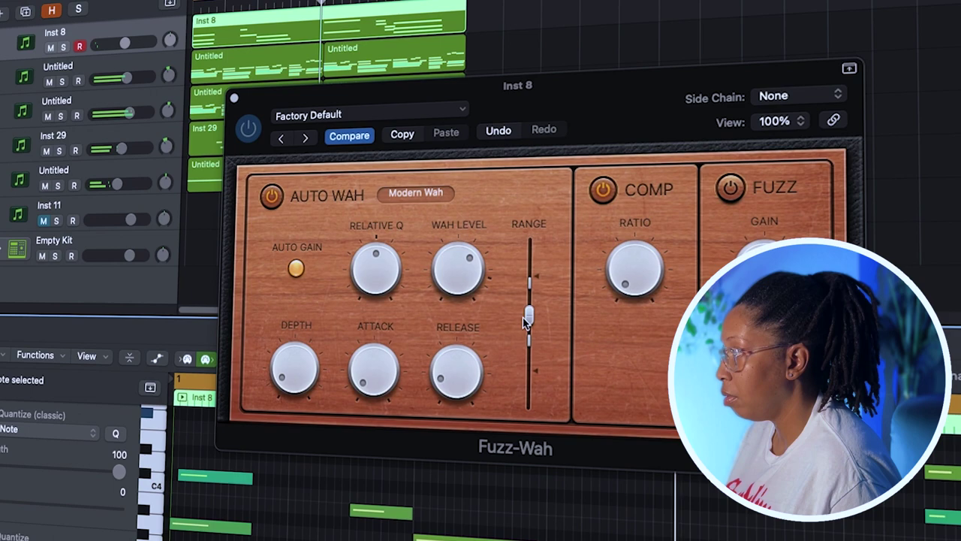
{"action": "left_click_drag", "start_coordinate": [527, 319], "coordinate": [528, 312]}
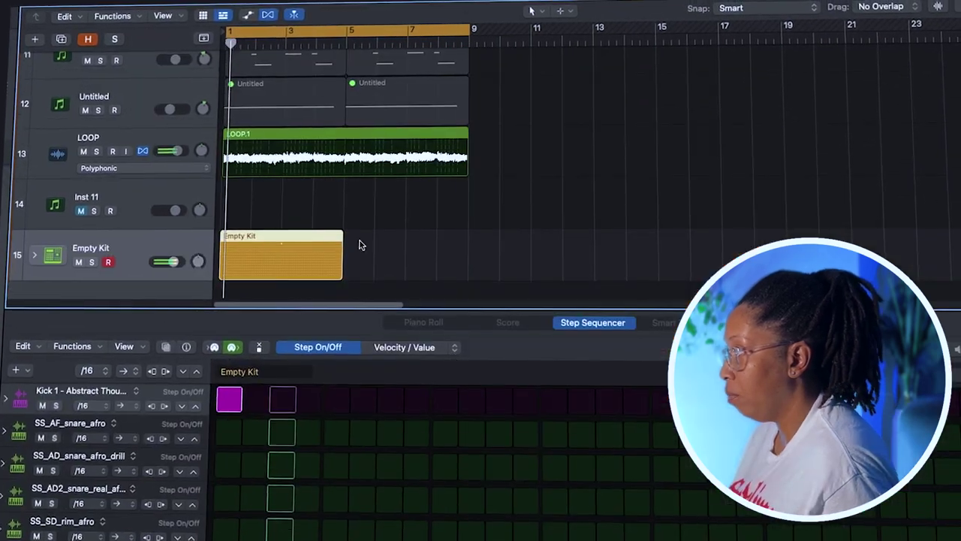
- Add a kick hit on step 13, move the afro snare hit earlier, and add a rim hit
{"action": "left_click", "coordinate": [553, 412]}
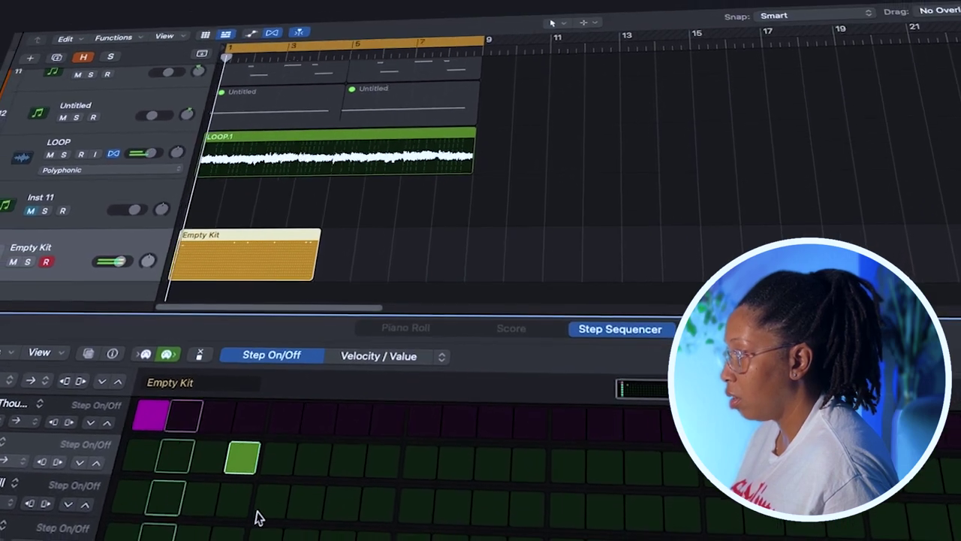
{"action": "left_click", "coordinate": [230, 449]}
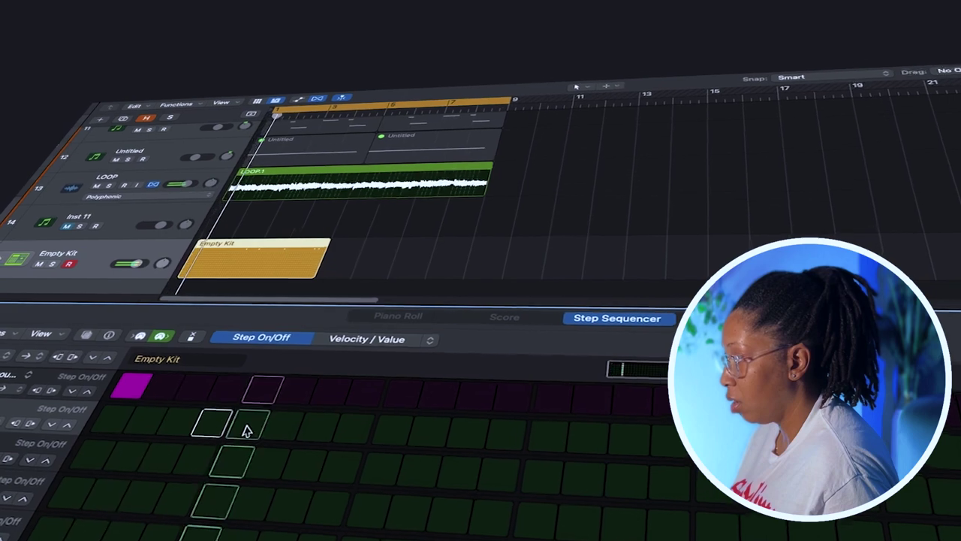
{"action": "left_click", "coordinate": [171, 434]}
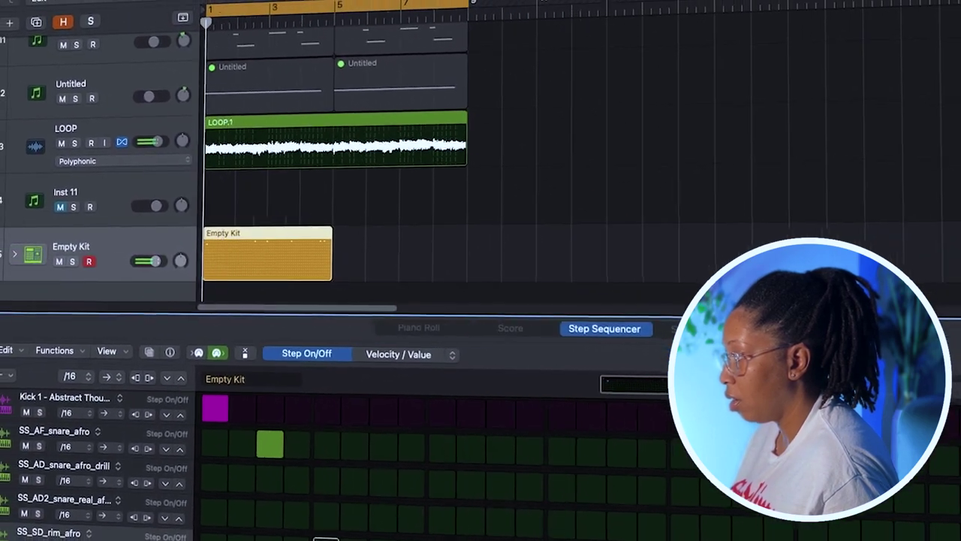
{"action": "left_click", "coordinate": [435, 539]}
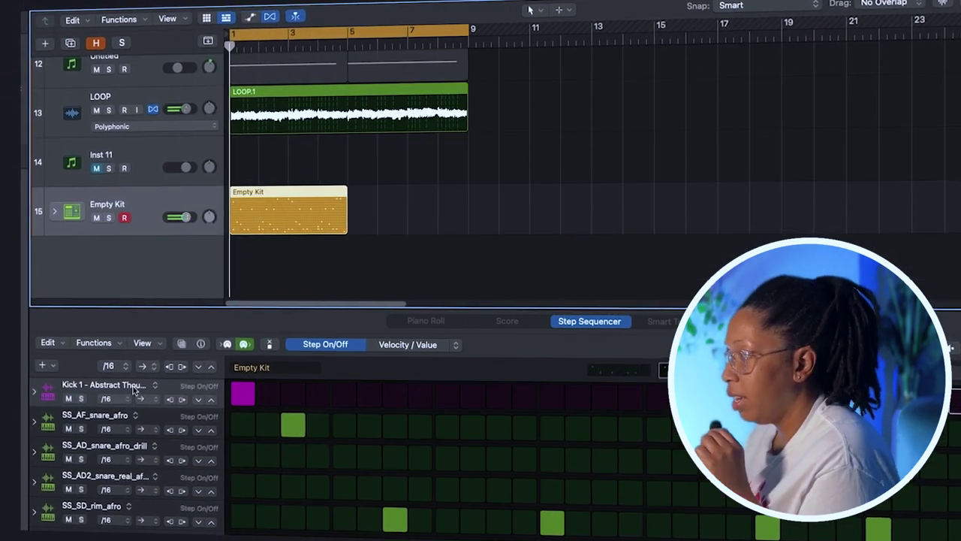
- Program PMSL_Hi_Hat_06 hits on steps 1, 5 and 9 and play the pattern back
{"action": "scroll", "coordinate": [135, 389], "scroll_direction": "down", "scroll_amount": 1}
{"action": "scroll", "coordinate": [381, 480], "scroll_direction": "down", "scroll_amount": 3}
{"action": "left_click", "coordinate": [236, 396]}
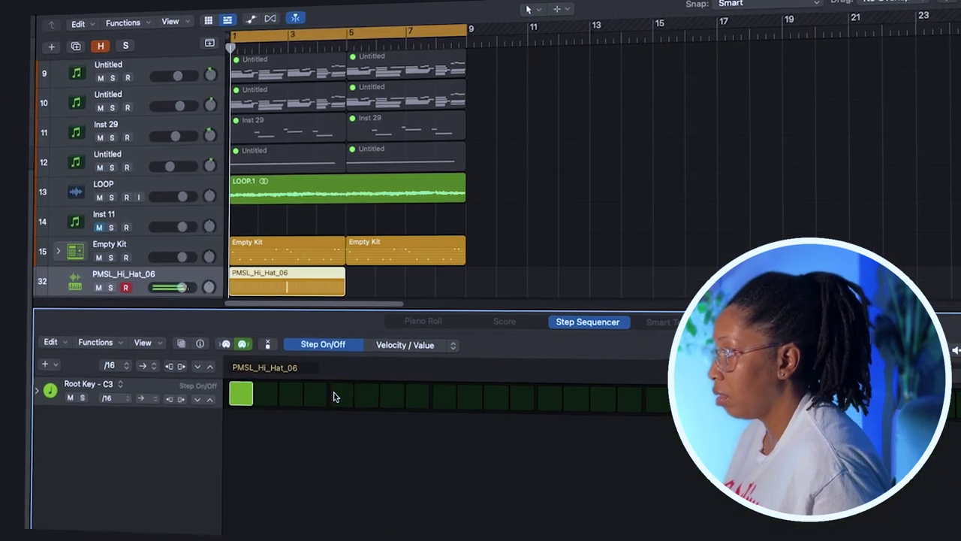
{"action": "left_click", "coordinate": [334, 398]}
{"action": "key", "text": "space"}
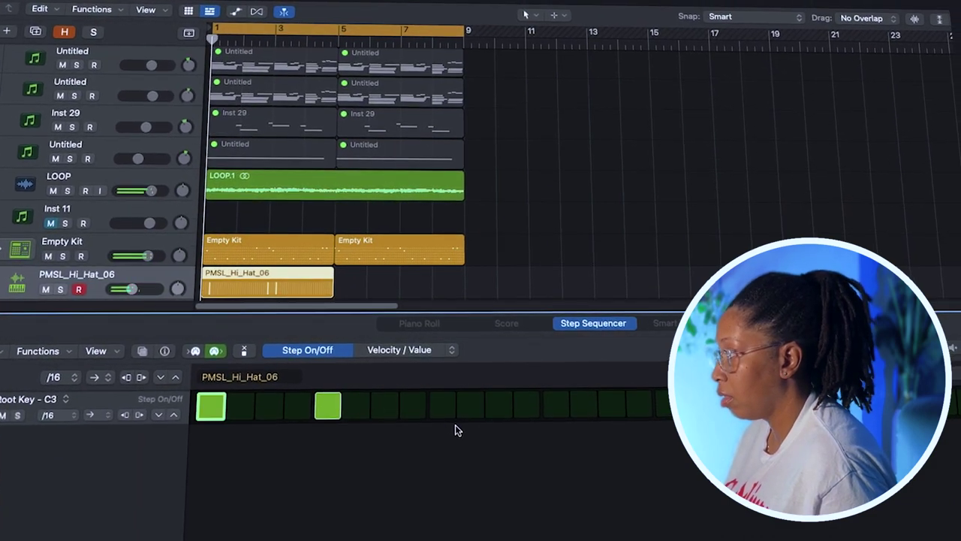
{"action": "left_click", "coordinate": [441, 410]}
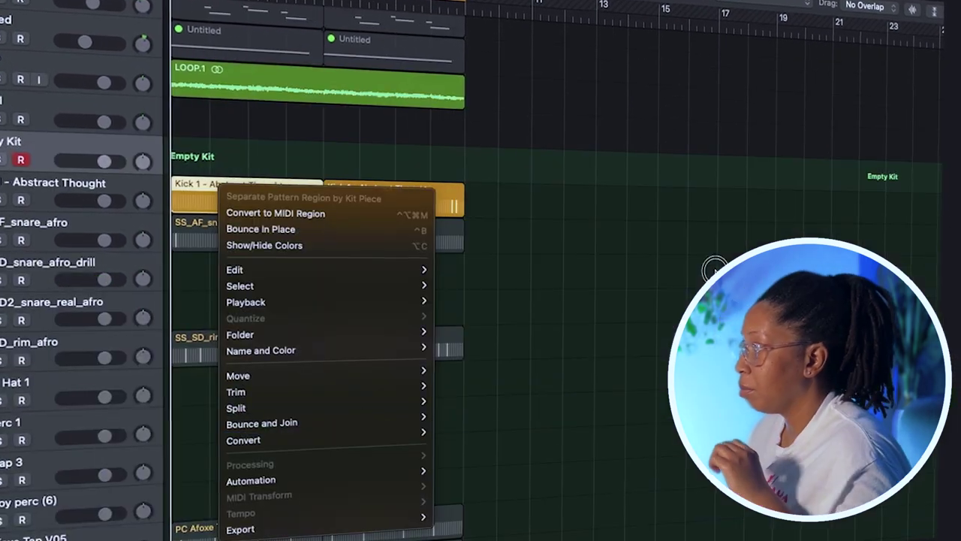
{"action": "left_click", "coordinate": [713, 269]}
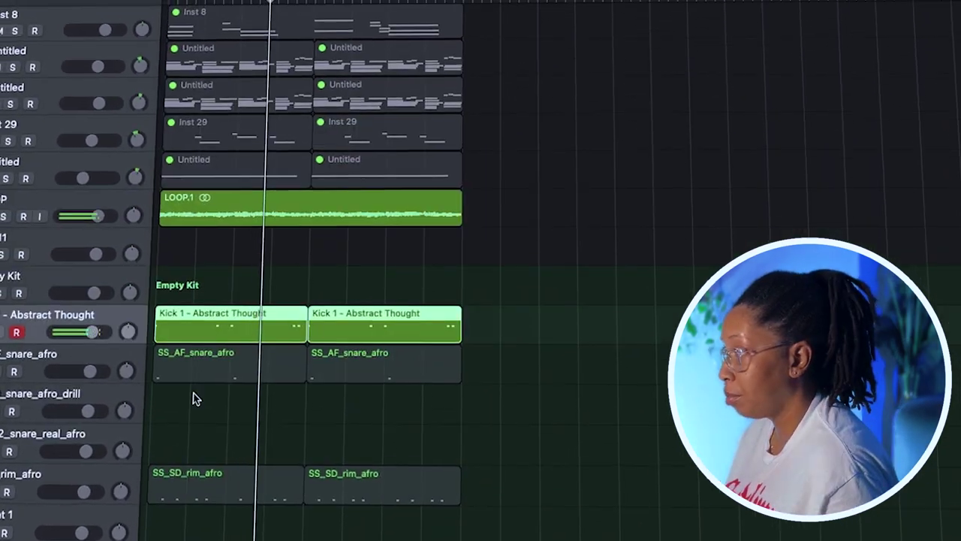
- Show the mixer and scroll down the track list toward the SHEBANGG track
{"action": "key", "text": "x"}
{"action": "scroll", "coordinate": [525, 37], "scroll_direction": "down", "scroll_amount": 3}
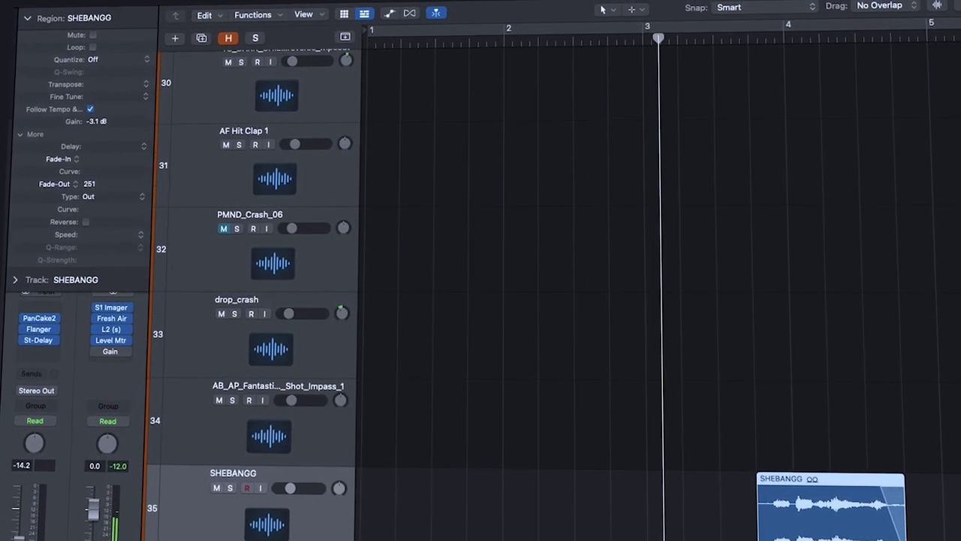
- Zoom the tracks area to fit every region, running past bar 65, into view
{"action": "key", "text": "z"}
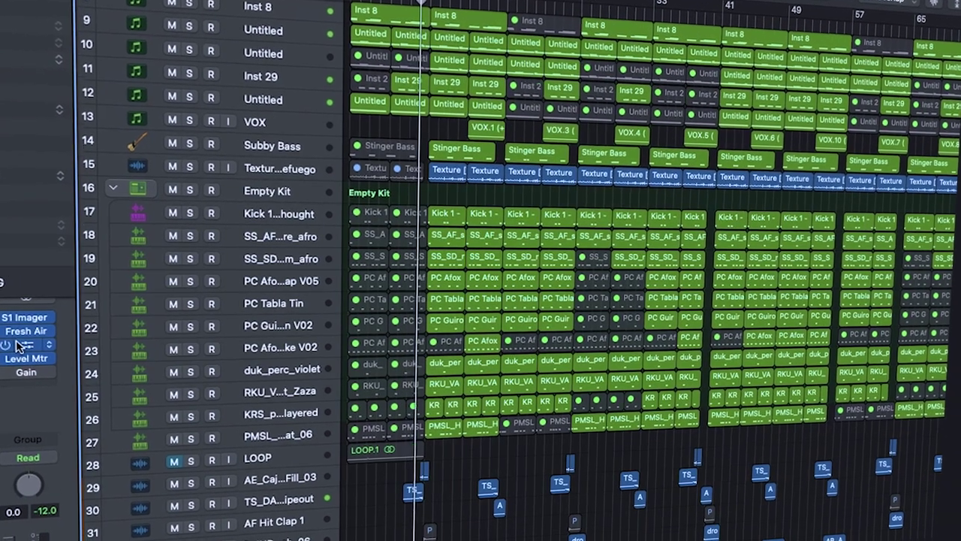
{"action": "left_click", "coordinate": [23, 345]}
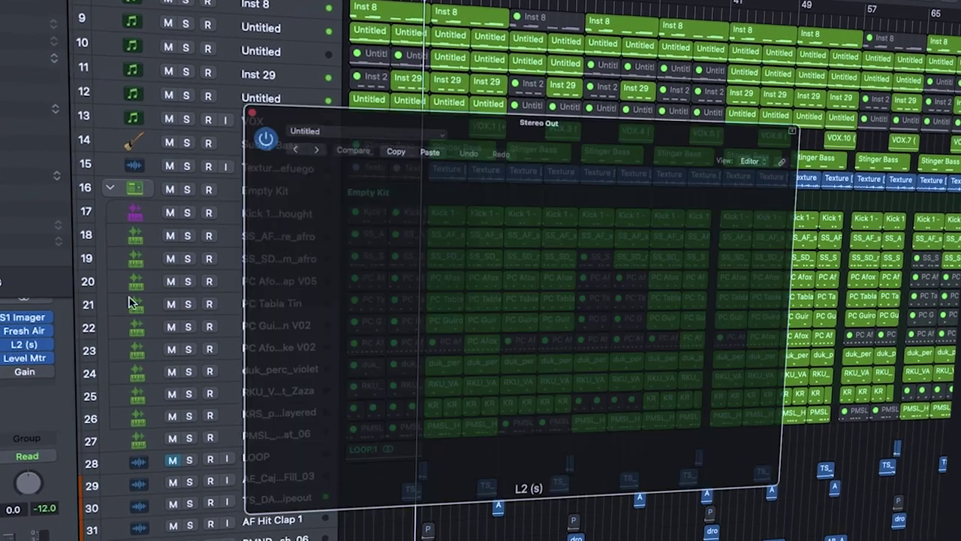
{"action": "left_click", "coordinate": [575, 88]}
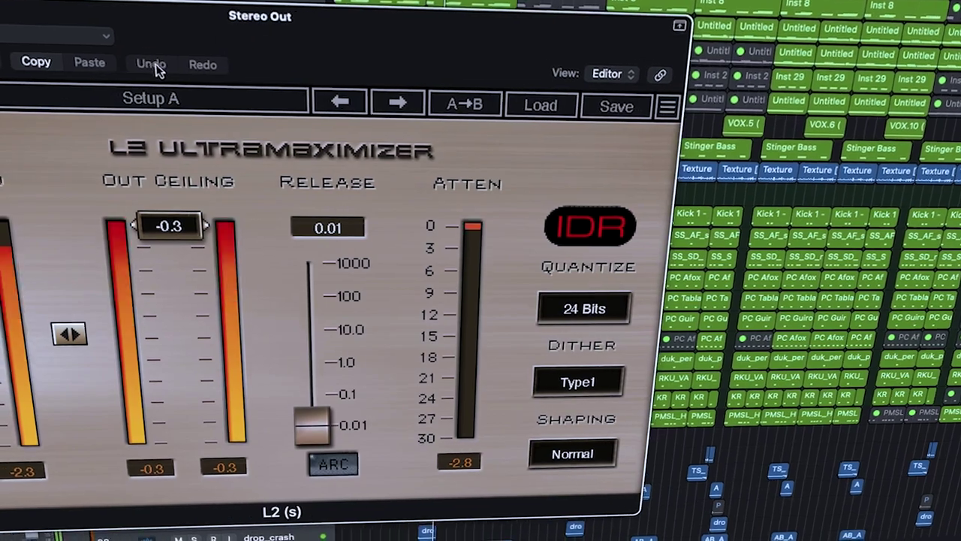
{"action": "left_click", "coordinate": [149, 70]}
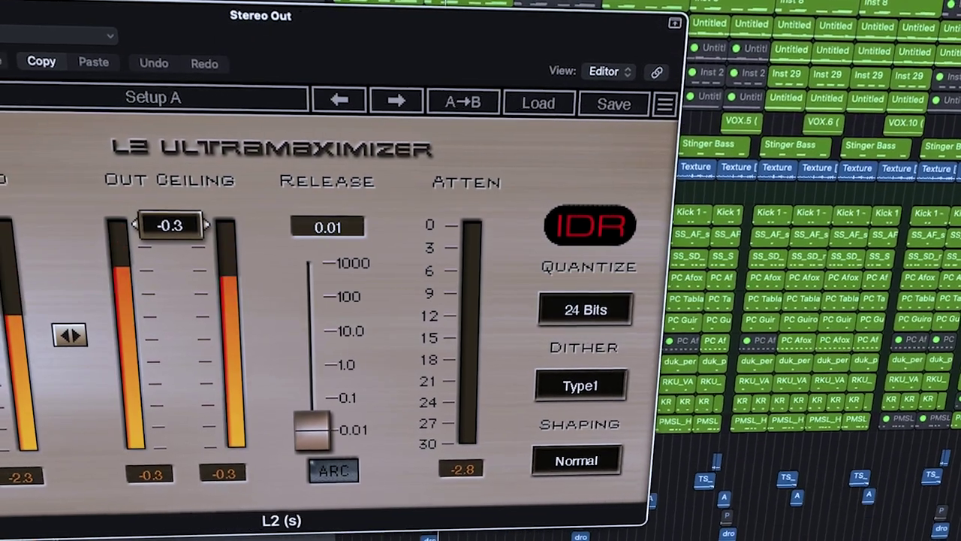